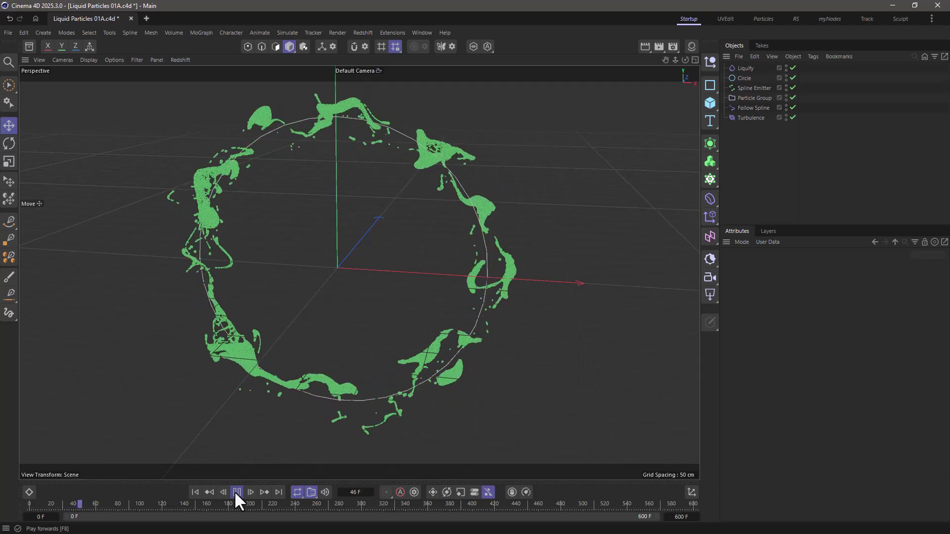
Create a new empty Cinema 4D project, Untitled 8, with Ctrl+N
key(ctrl+n)
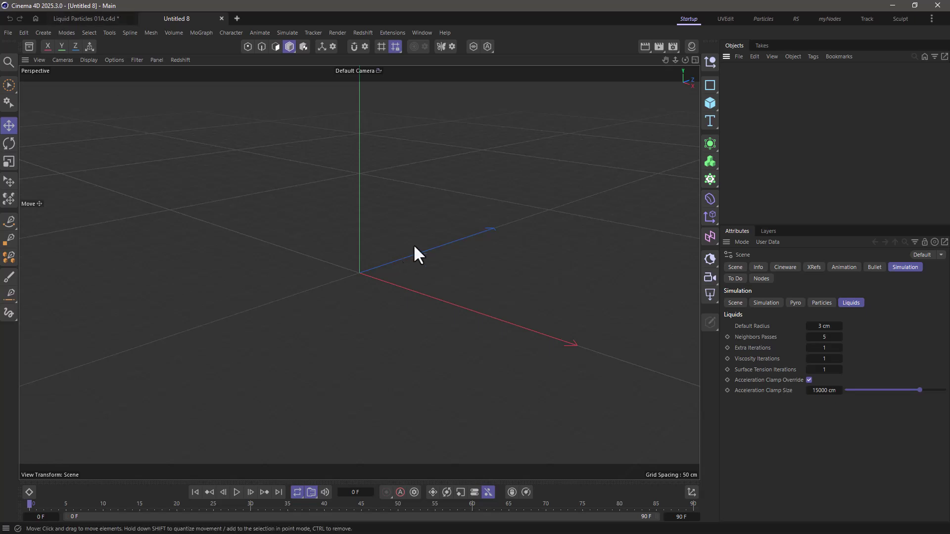
Add a Circle spline with a 200 cm radius on the XY plane
click(710, 85)
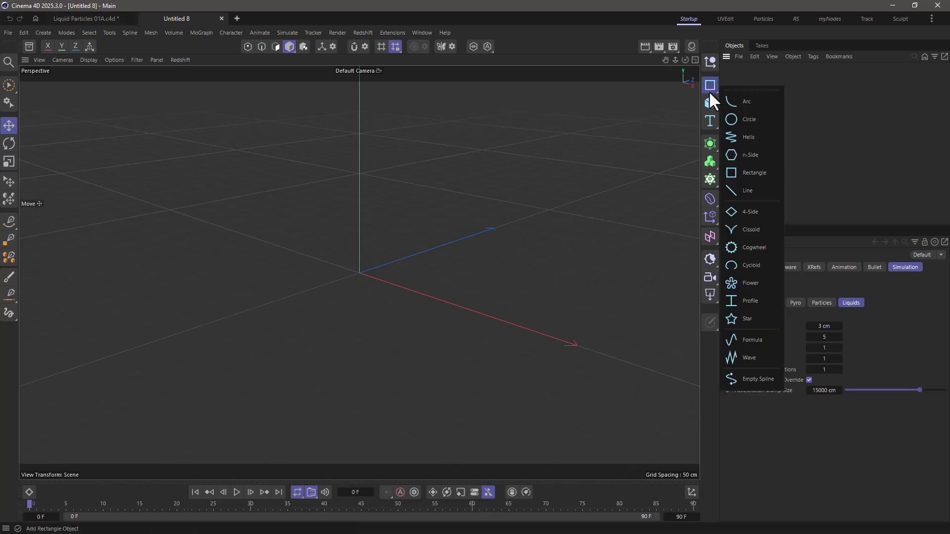
click(751, 118)
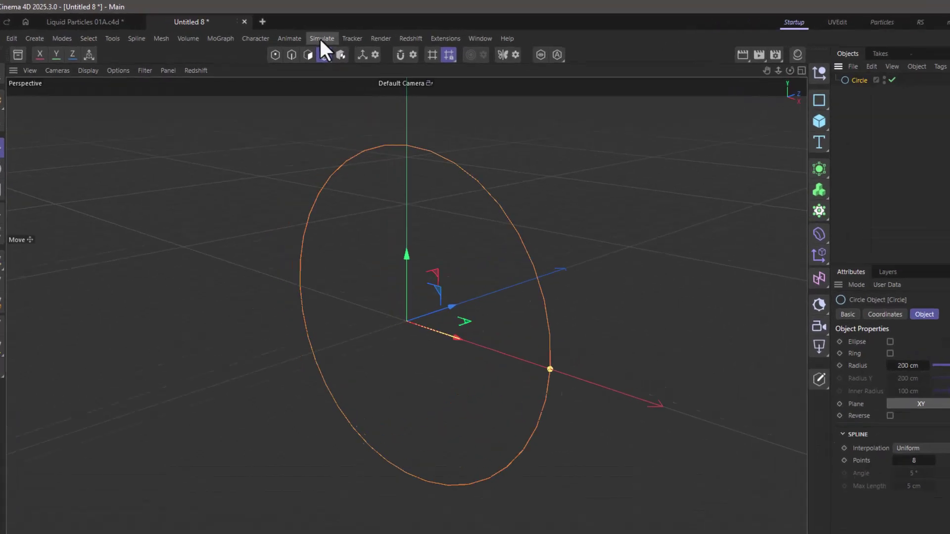
Add a Spline Emitter using the Circle, with a new Particle Group receiving its particles
click(285, 32)
mouse_move(378, 202)
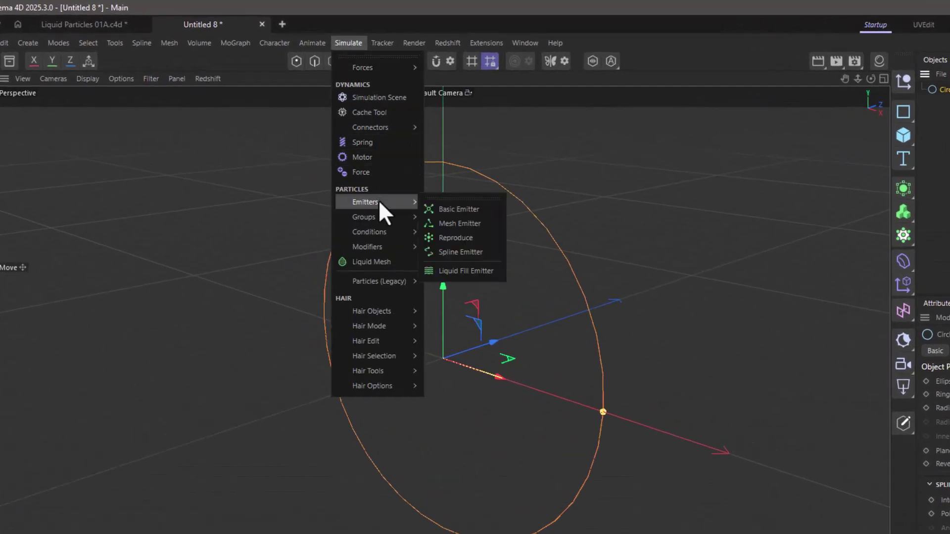
click(494, 252)
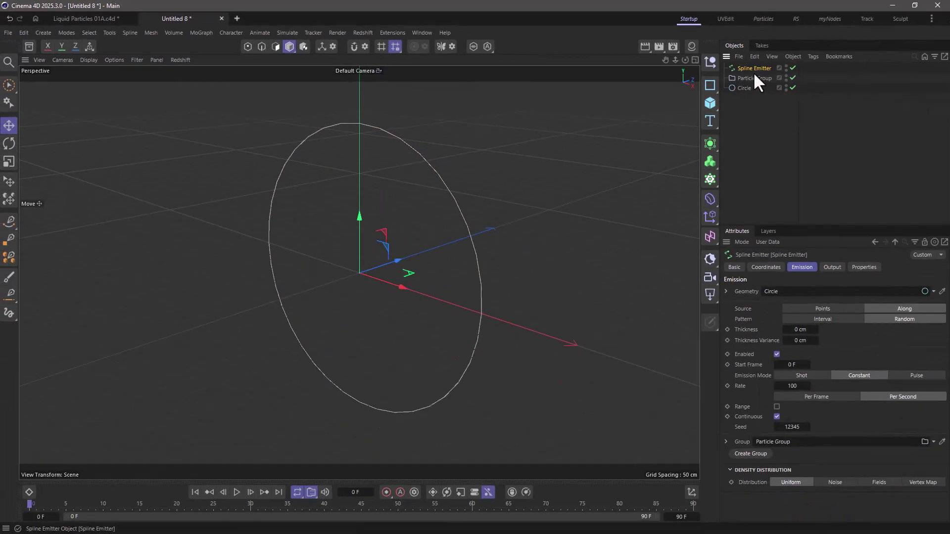
Set the Spline Emitter to Shot emission with a Count of 30000, then preview and rewind
click(798, 265)
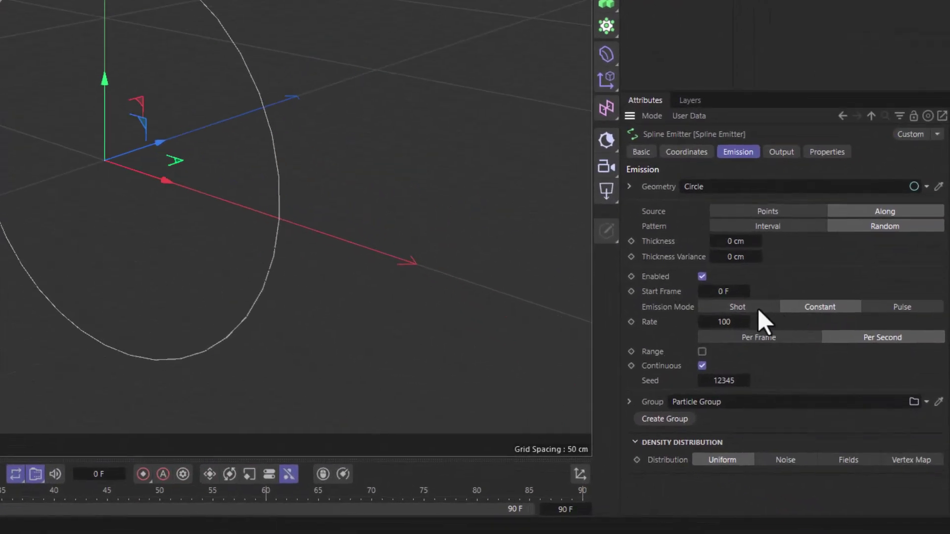
click(751, 305)
click(742, 321)
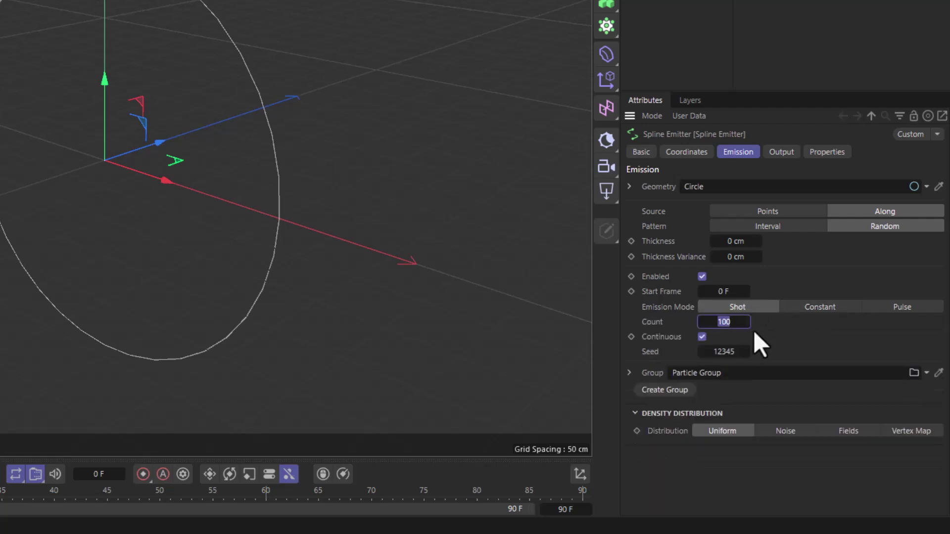
text(30000)
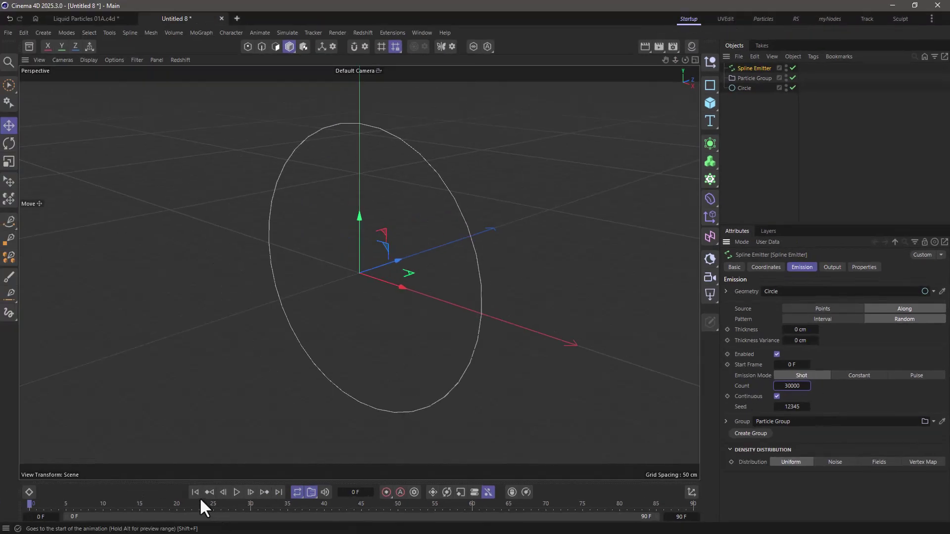
click(236, 492)
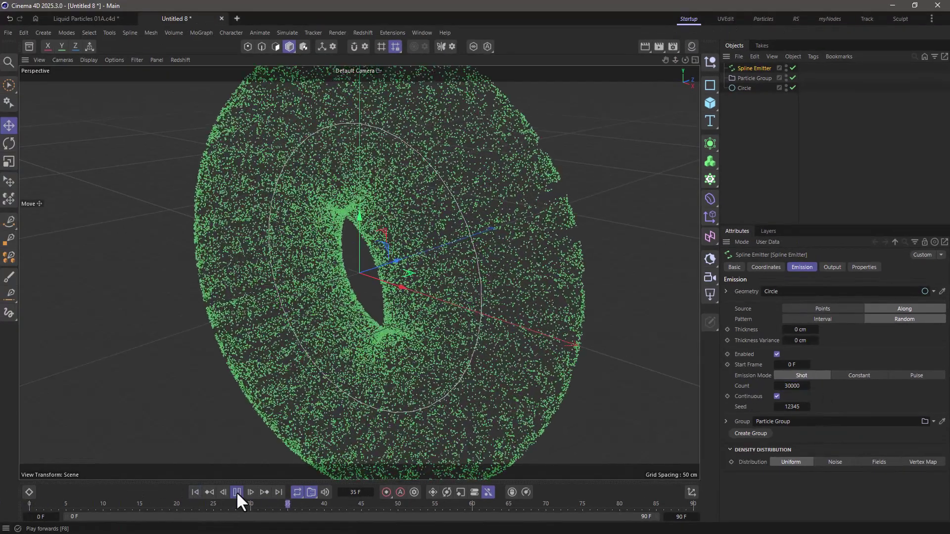
click(237, 492)
click(194, 491)
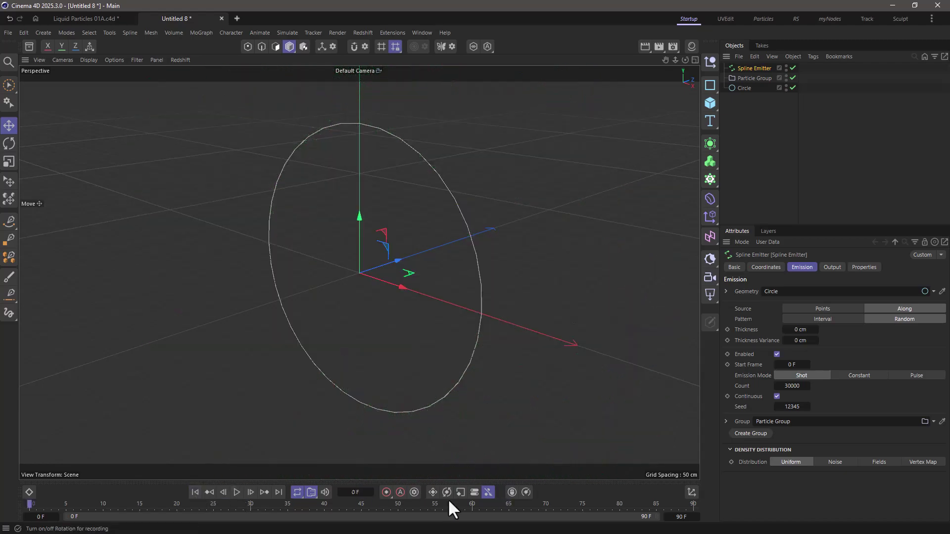
Set the scene's end frame to 600
click(685, 517)
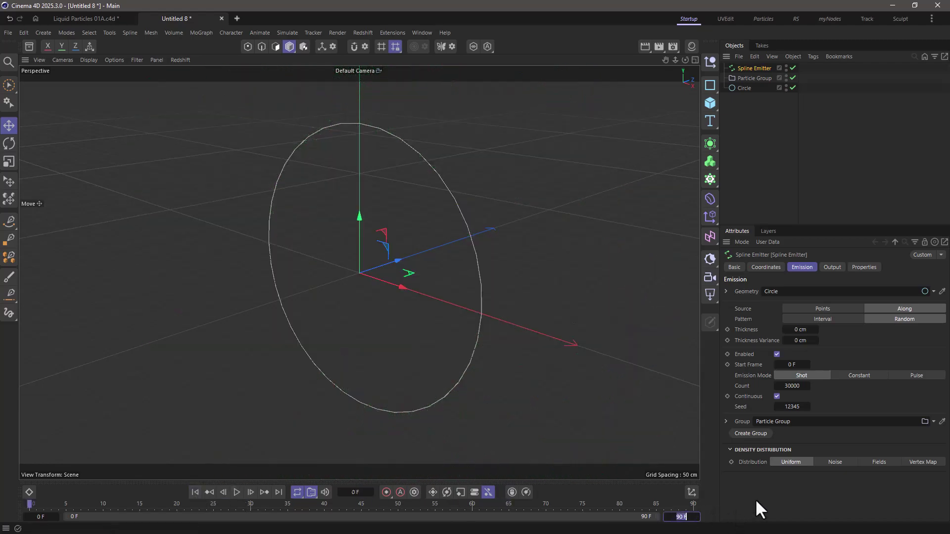
text(600)
key(Return)
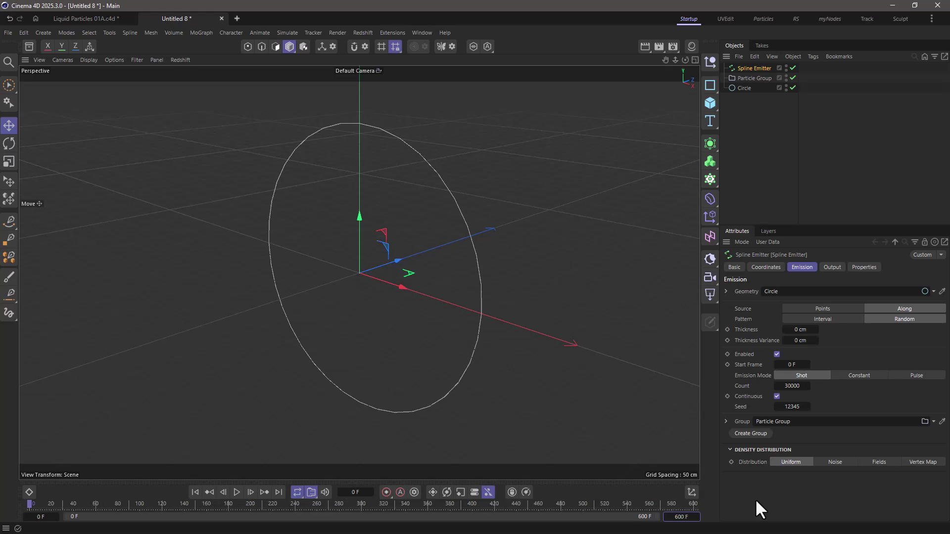
Set the emitter's particle Speed to 0 cm and preview the resting green ring
click(866, 267)
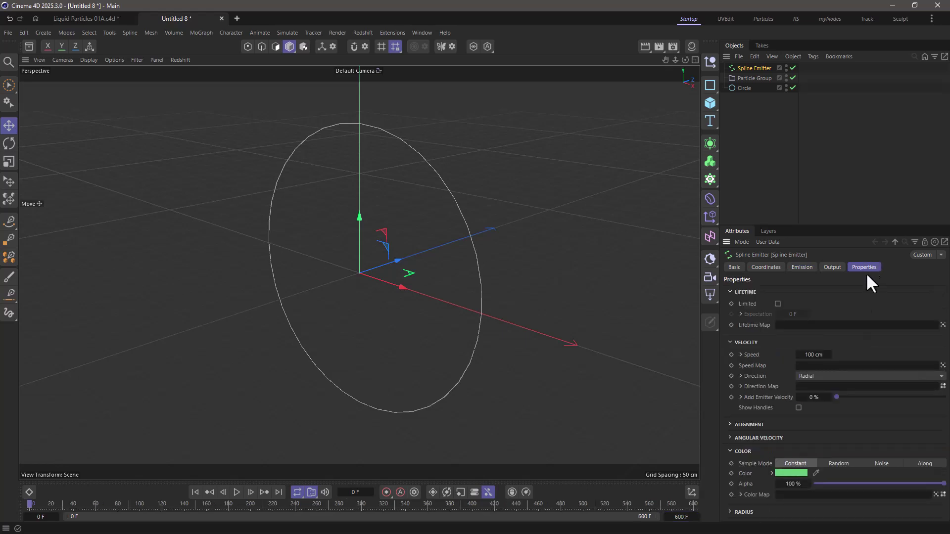
click(817, 355)
text(0)
key(Return)
click(237, 492)
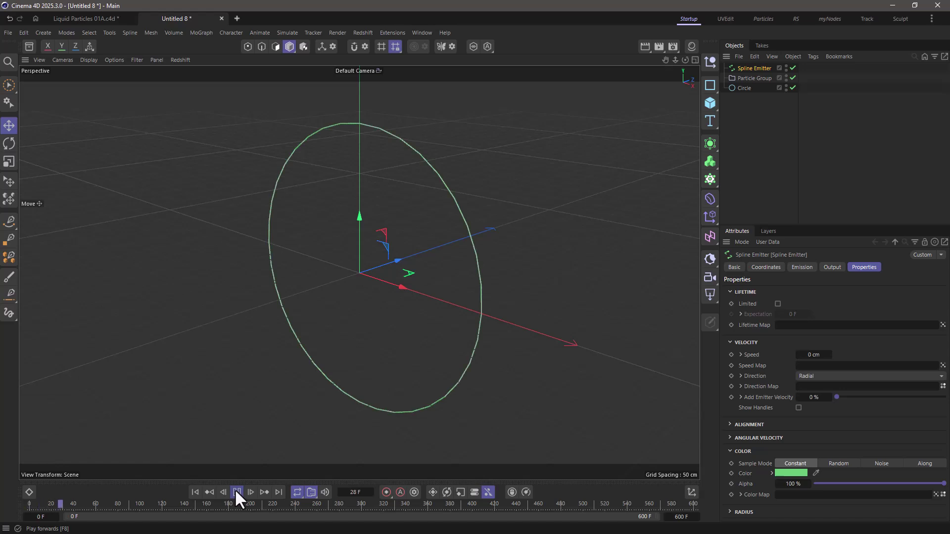
click(237, 492)
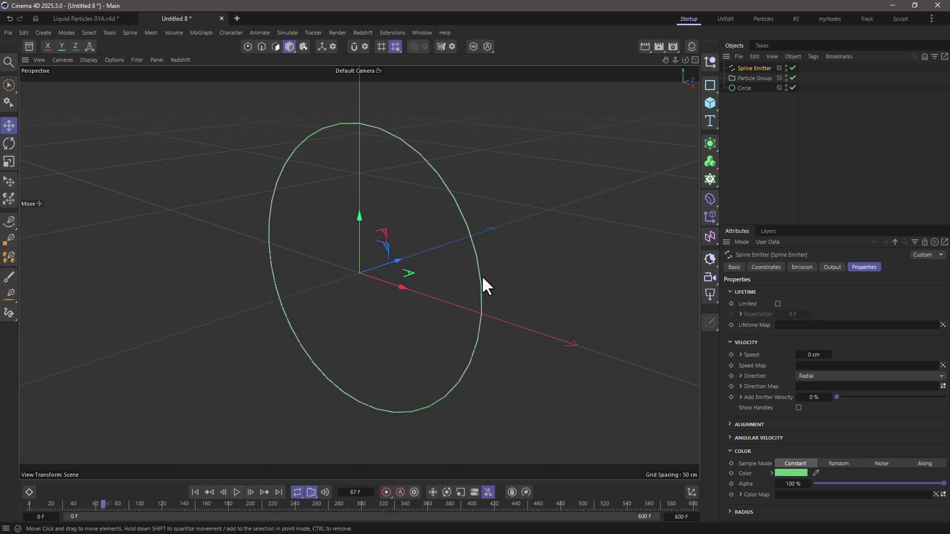
alt+drag(483, 277, 575, 268)
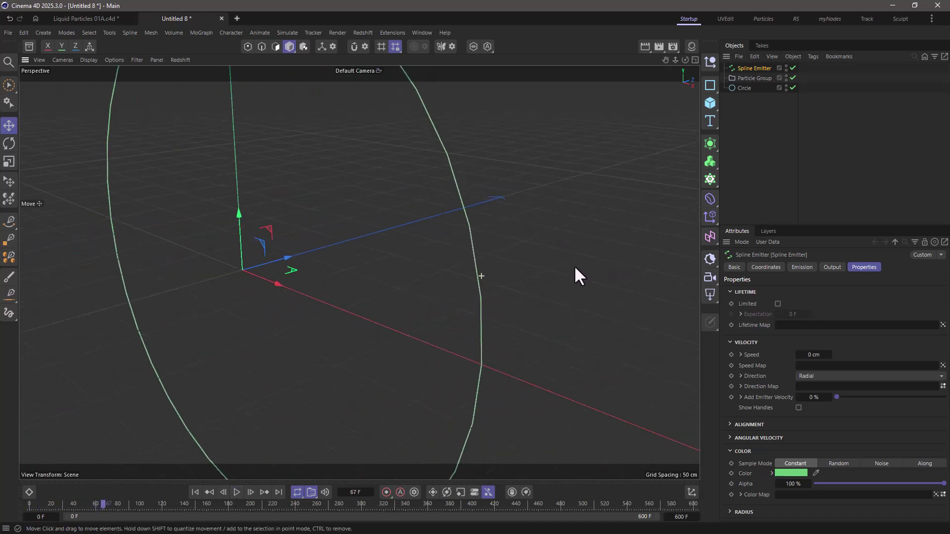
alt+right_drag(573, 265, 500, 295)
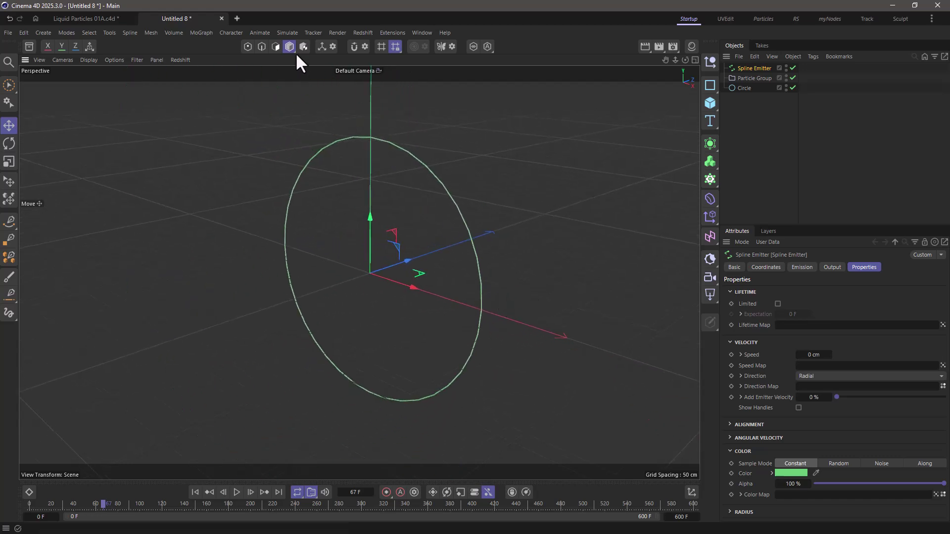
Add a Follow Spline modifier targeting the Circle and preview the particles following it
click(288, 32)
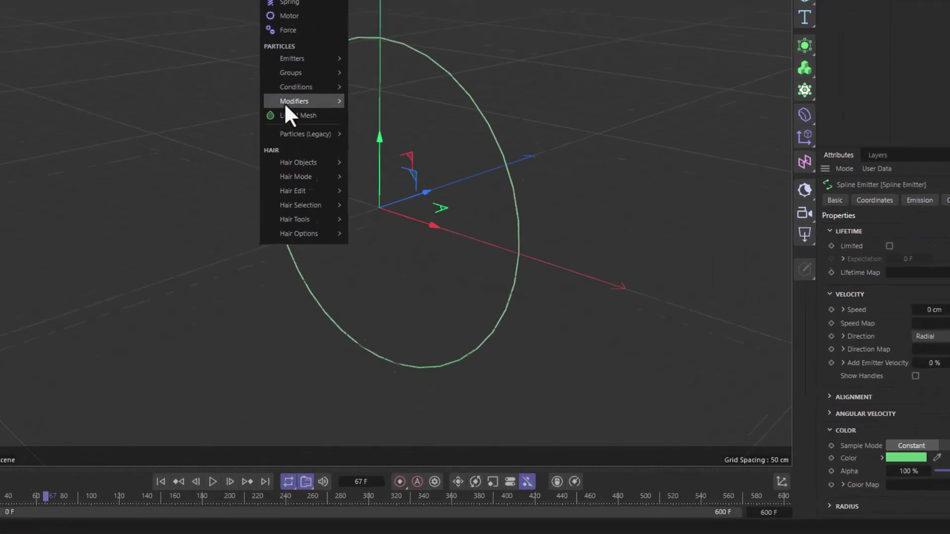
mouse_move(296, 191)
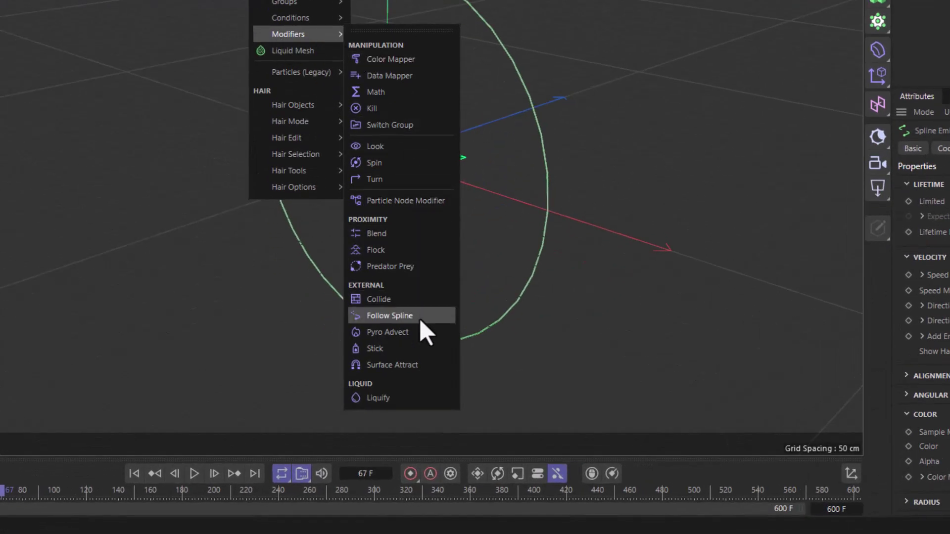
click(439, 316)
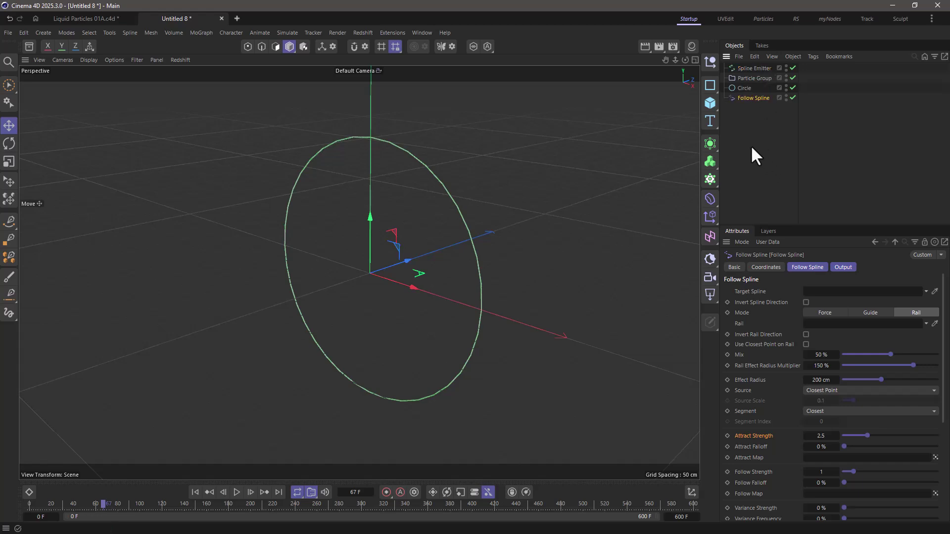
drag(745, 88, 819, 291)
click(237, 492)
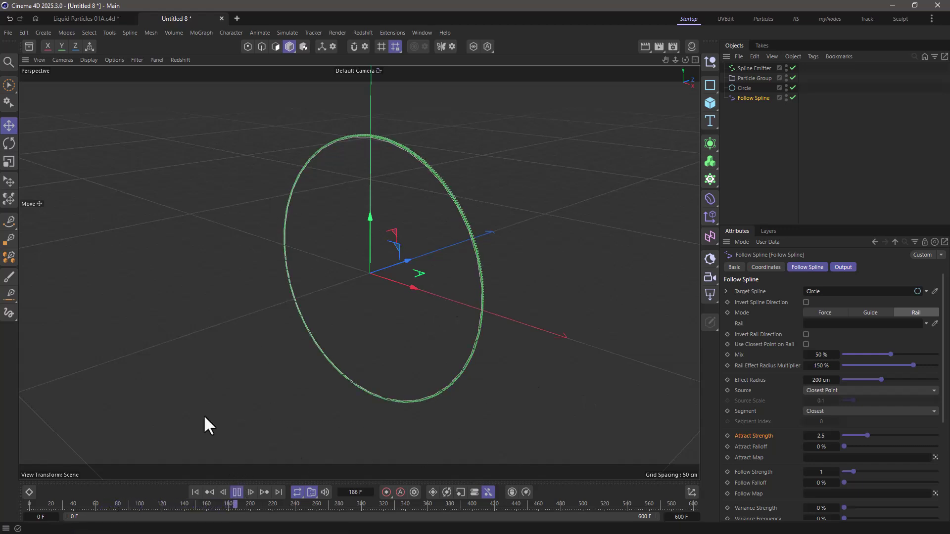
click(237, 492)
click(195, 492)
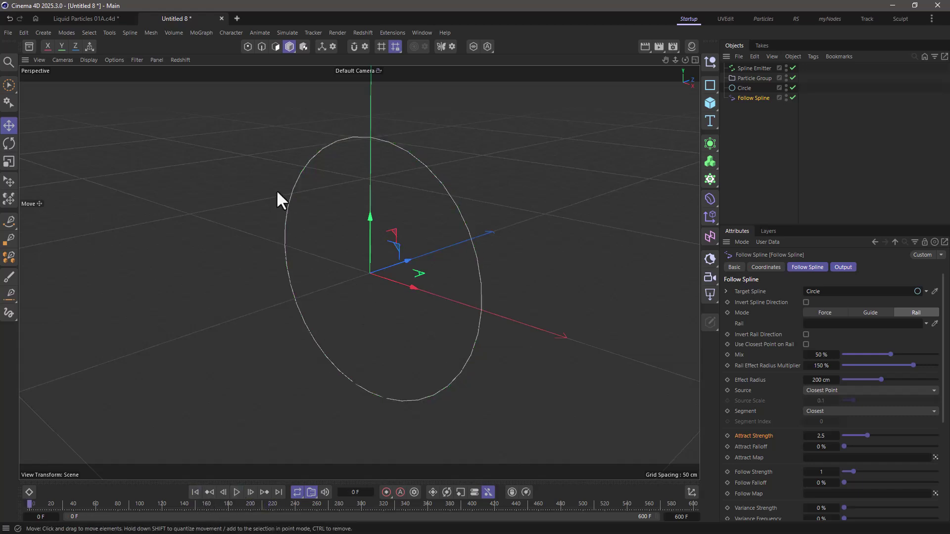
Add a Liquify modifier to the particles
click(289, 33)
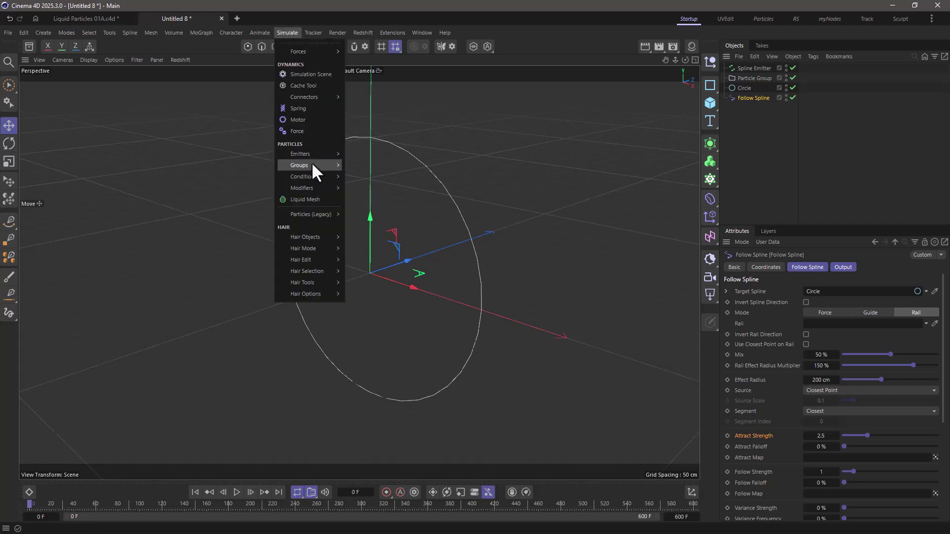
mouse_move(313, 186)
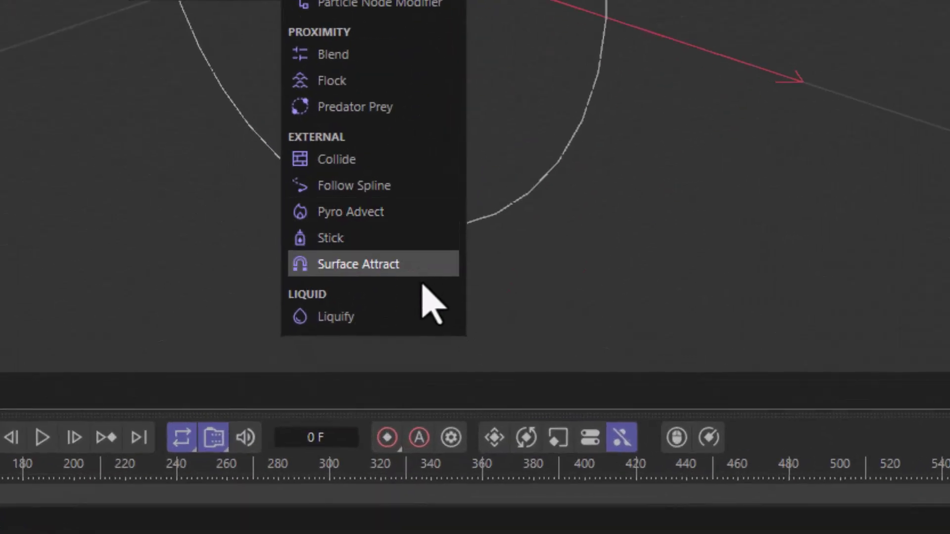
click(433, 320)
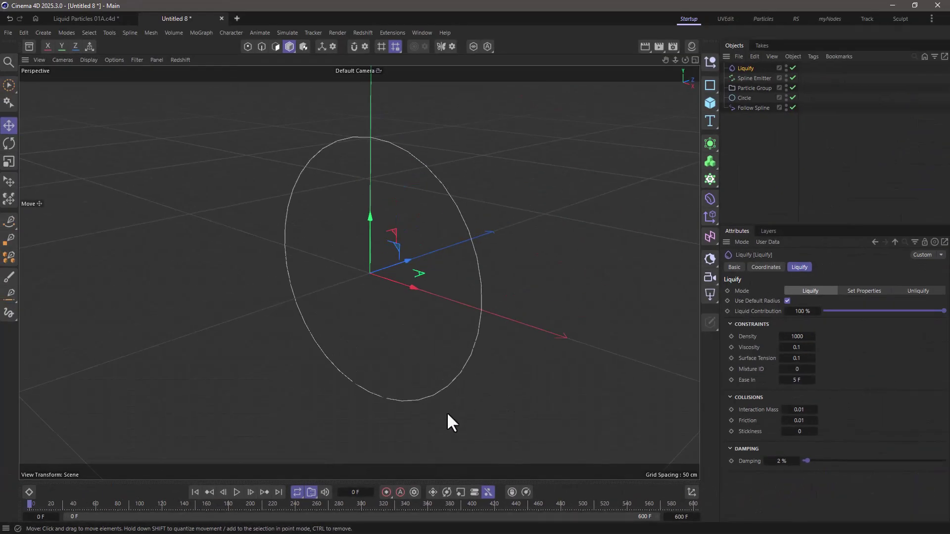
Play the liquified ring to frame 34, then open Project Settings' Liquids page with Ctrl+D
click(236, 492)
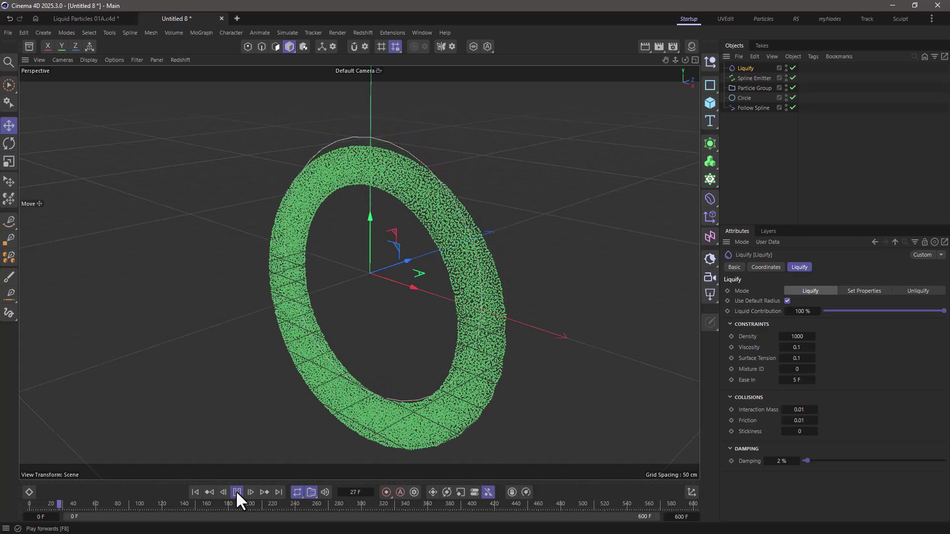
click(237, 492)
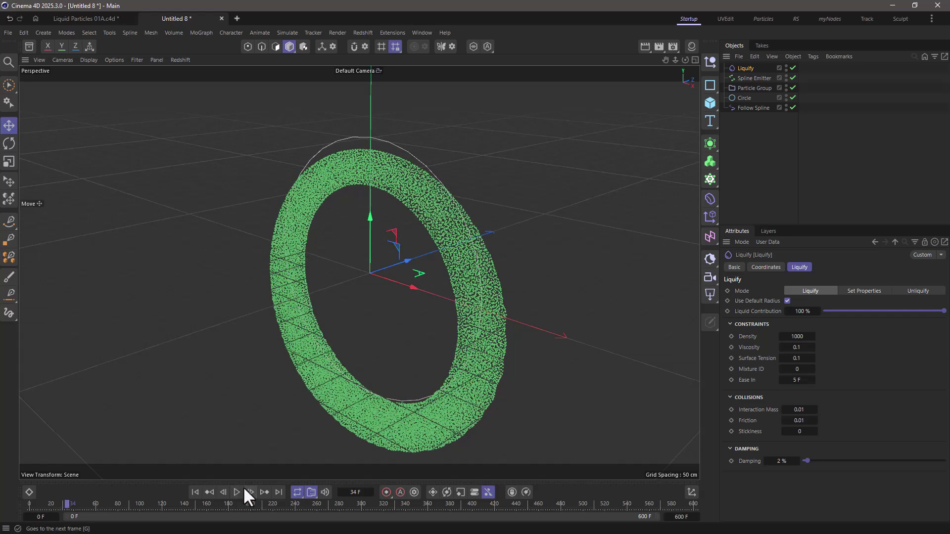
key(ctrl+d)
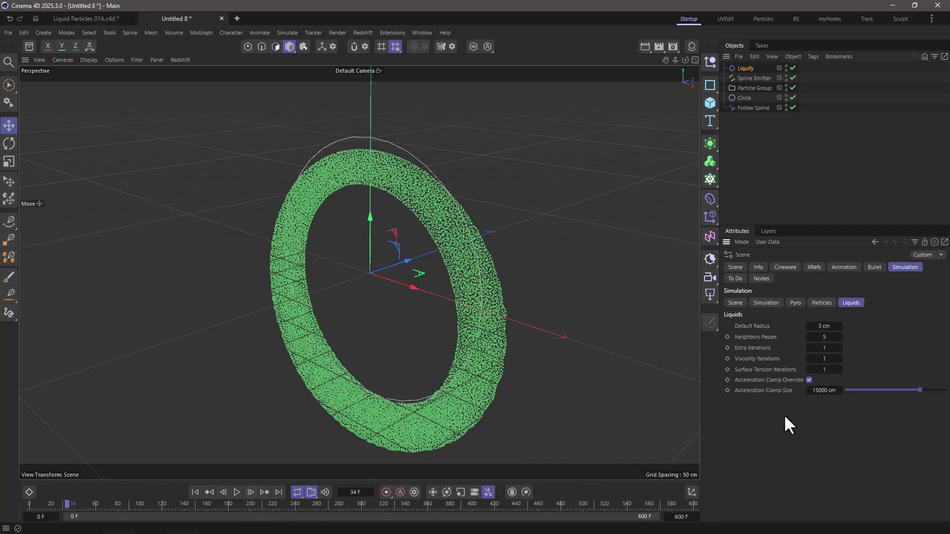
Set the scene simulation Gravity to 0 cm
click(735, 303)
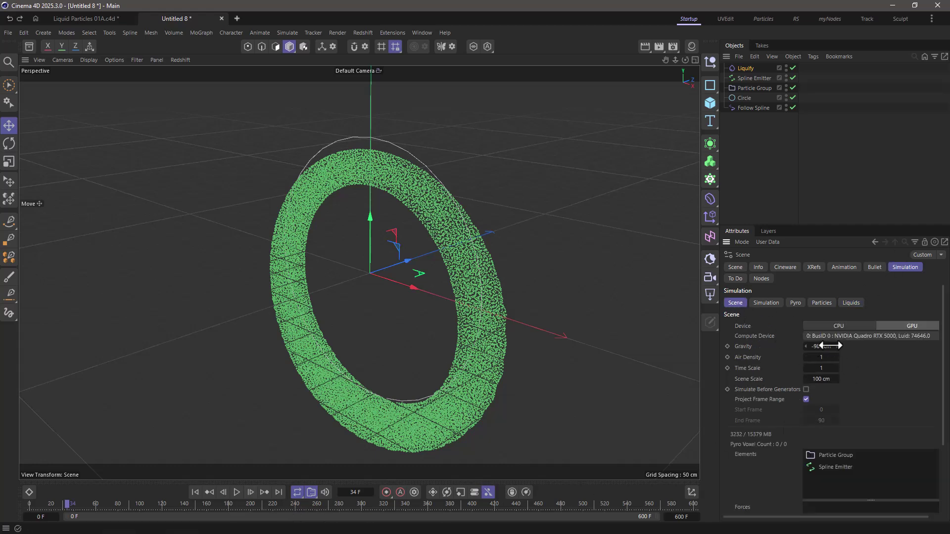
click(830, 346)
text(0)
key(Return)
Replay the gravity-free liquid ring from frame 0, stopping at frame 38
click(287, 32)
mouse_move(297, 51)
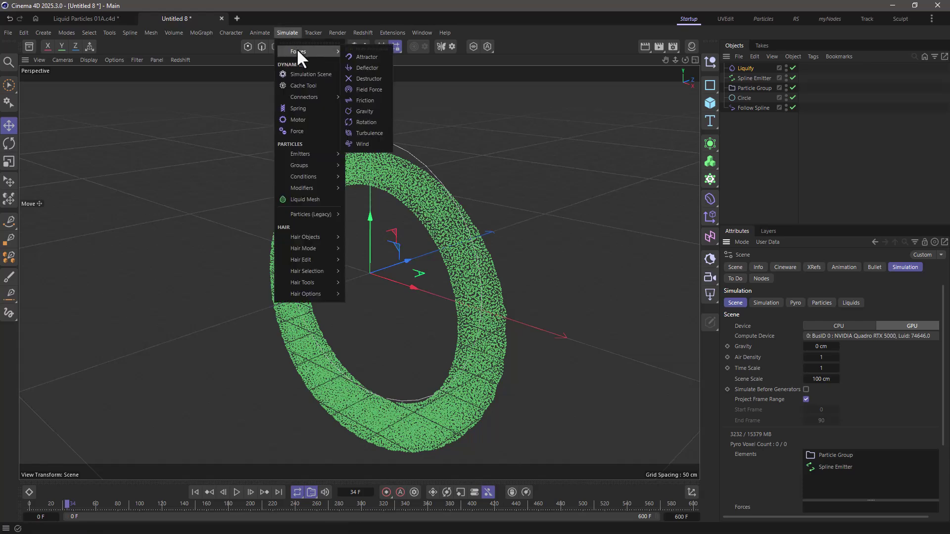
click(486, 126)
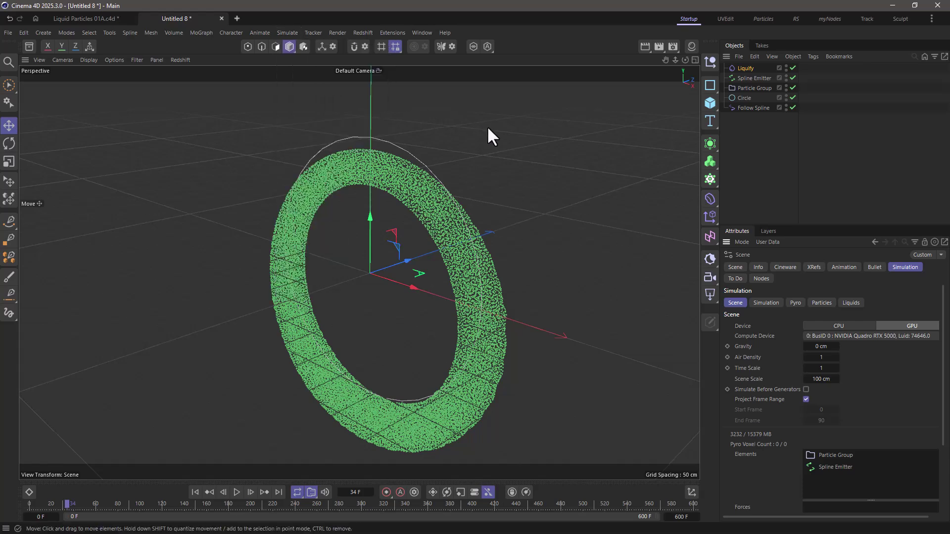
click(195, 491)
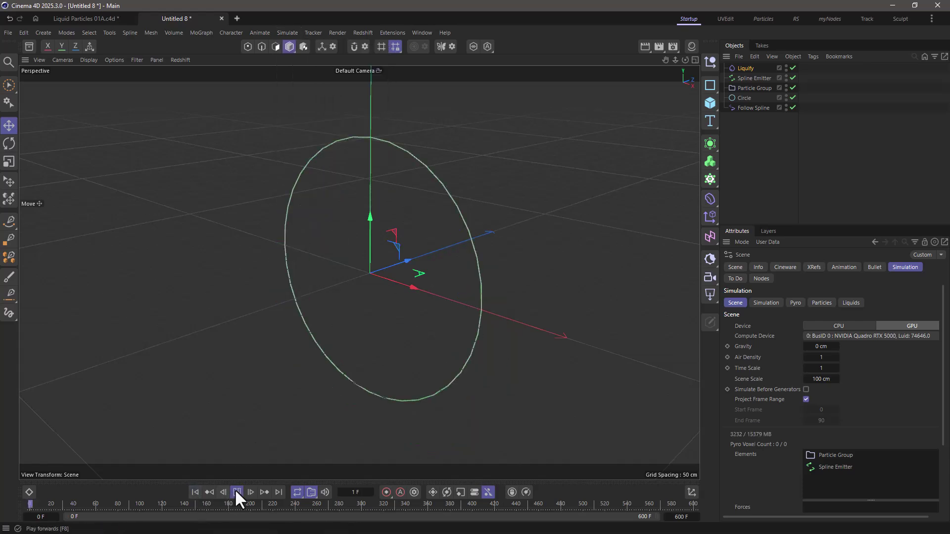
click(237, 492)
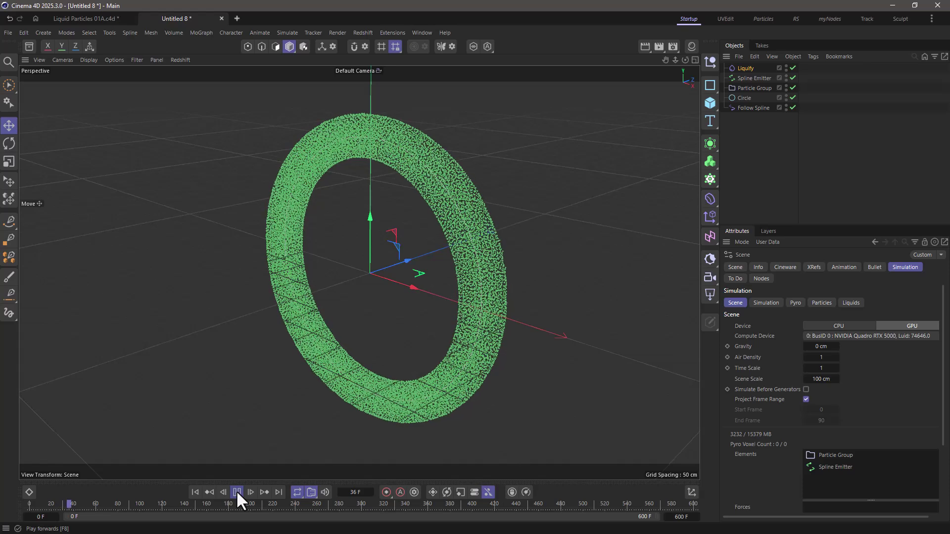
click(237, 493)
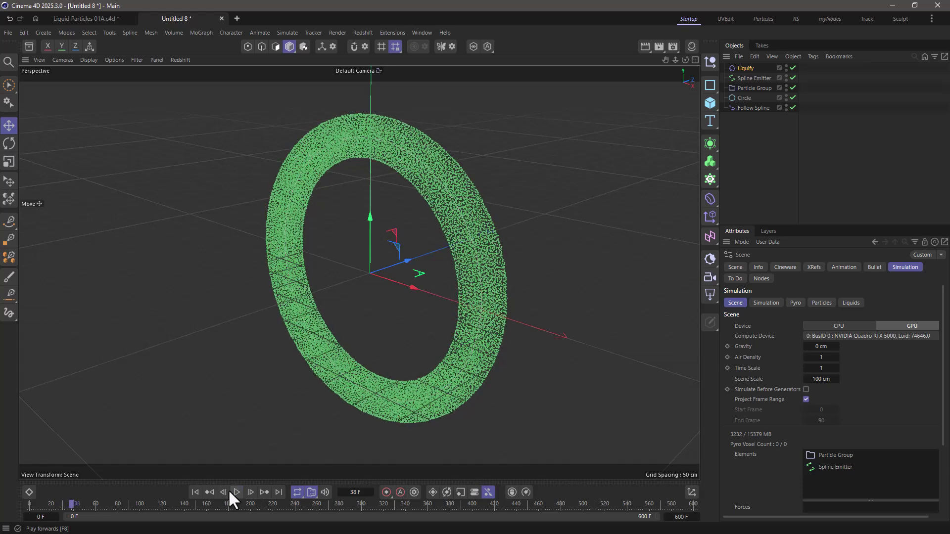
Add a Turbulence force and place it below Follow Spline in the hierarchy
click(287, 32)
mouse_move(297, 50)
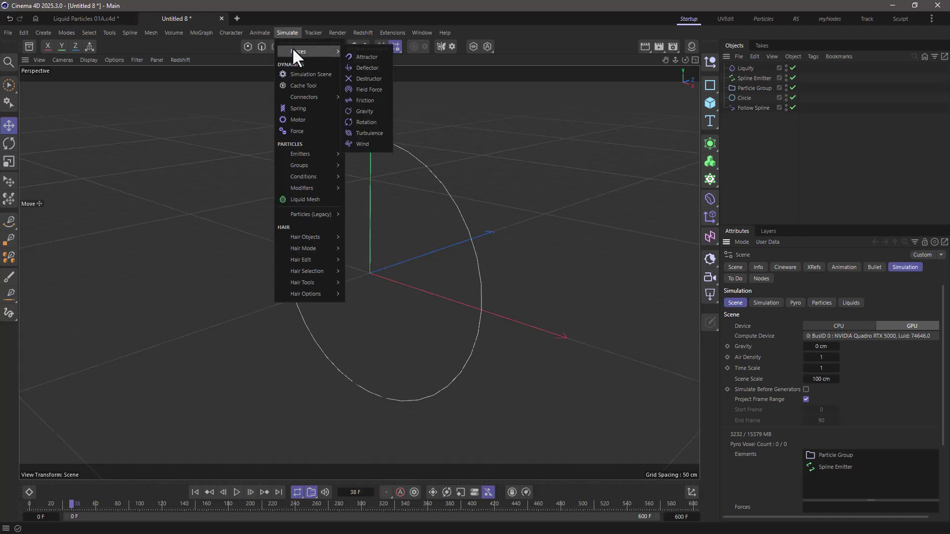
click(373, 130)
drag(742, 69, 755, 118)
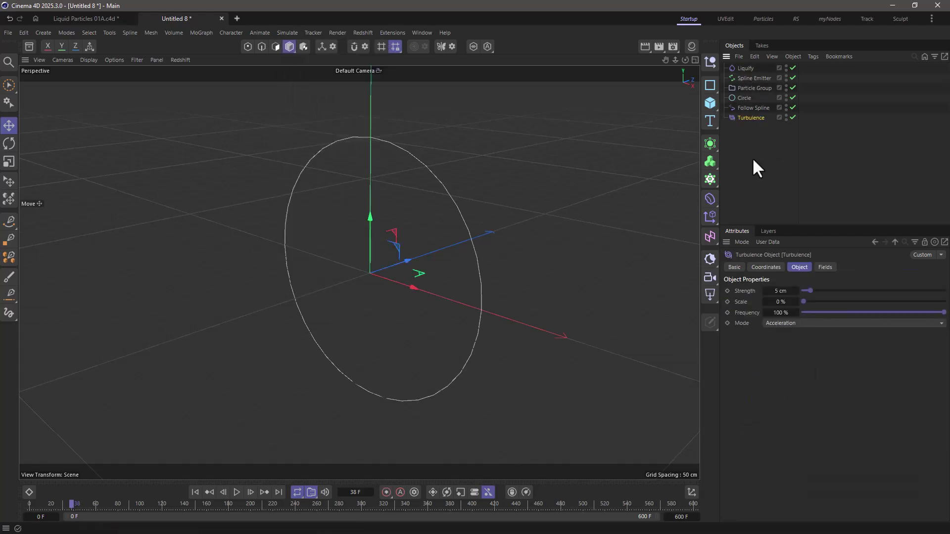
Set the Turbulence Strength to 1 cm, Scale to 30% and Mode to Force
click(780, 291)
text(1)
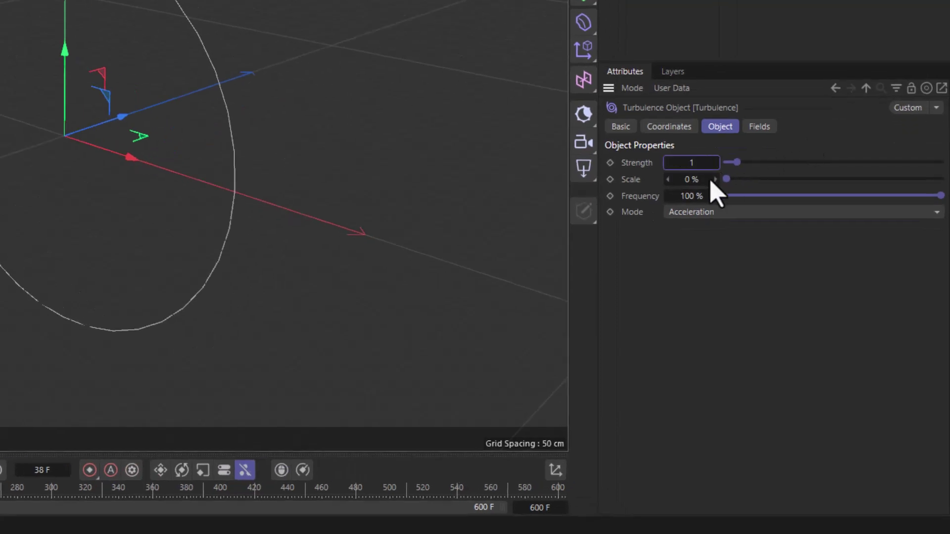
key(Tab)
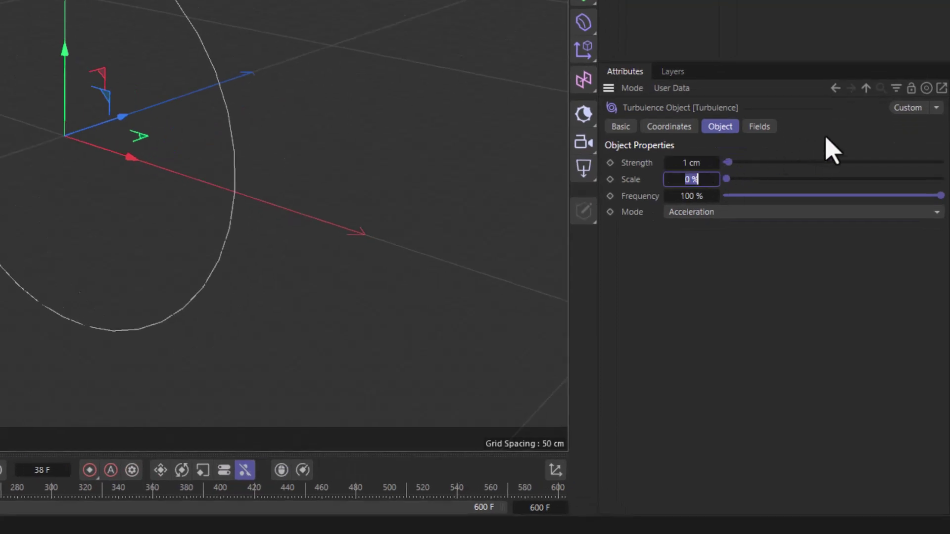
text(30)
key(Return)
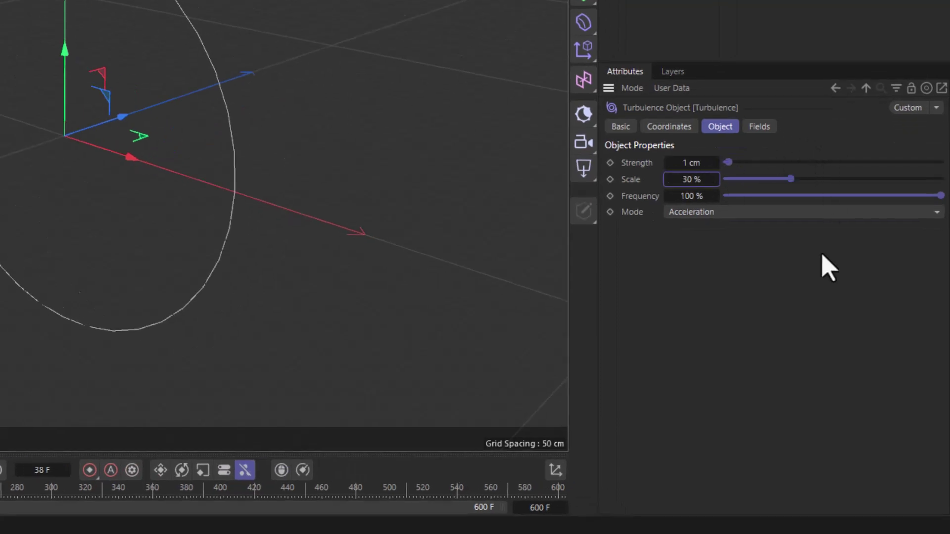
click(694, 214)
click(665, 247)
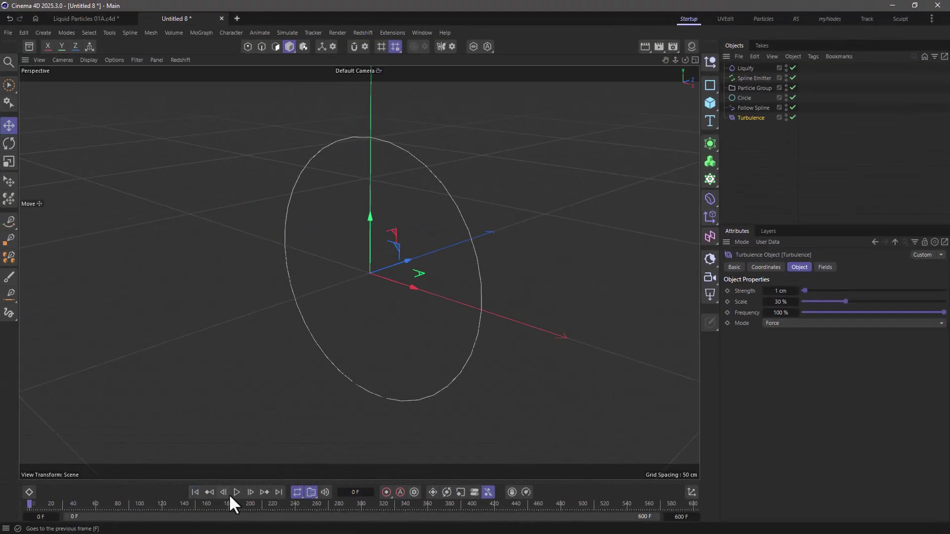
Play the turbulent ring to frame 29, rewind to frame 0, and open Simulation > Scene settings
click(236, 492)
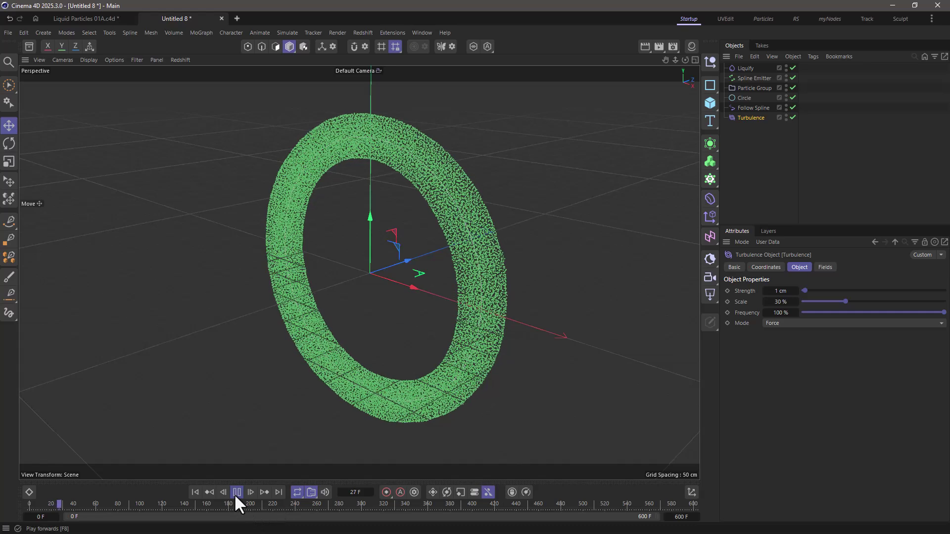
click(237, 494)
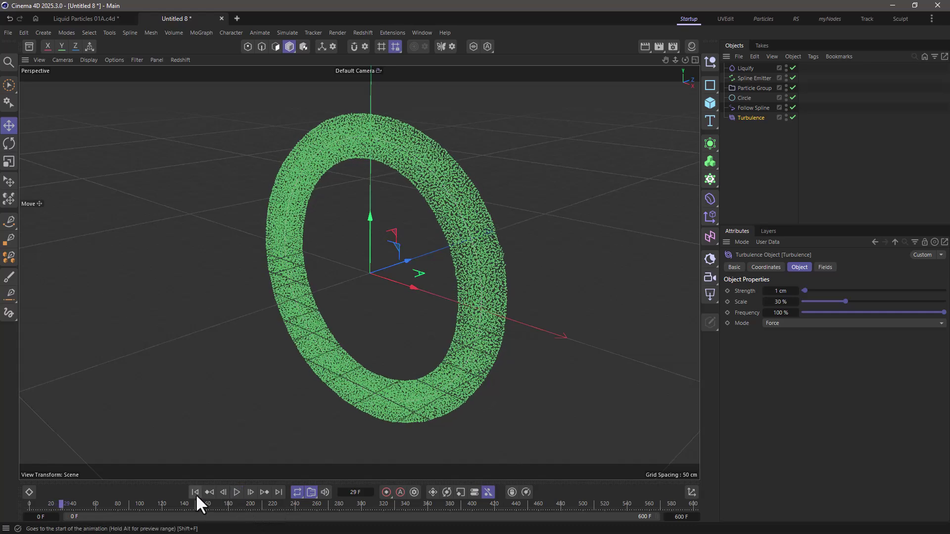
click(195, 493)
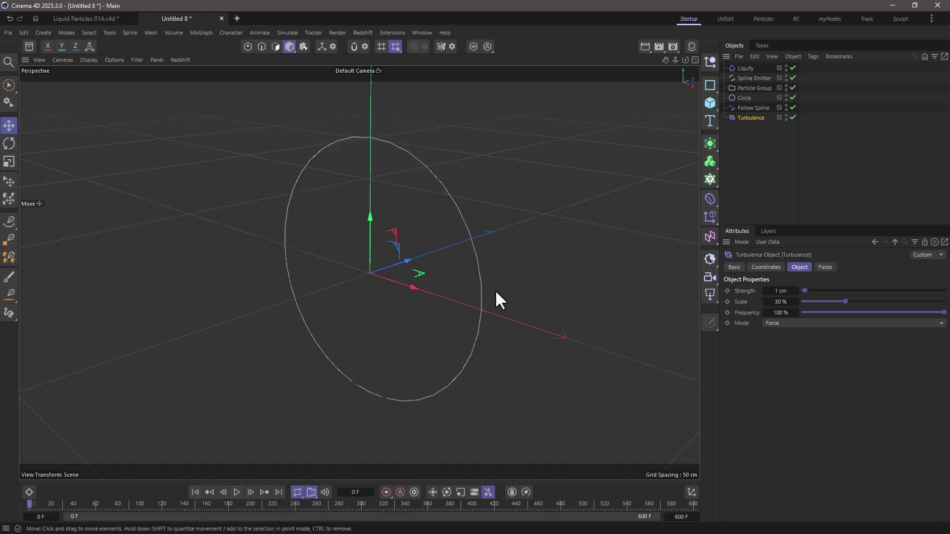
key(ctrl+d)
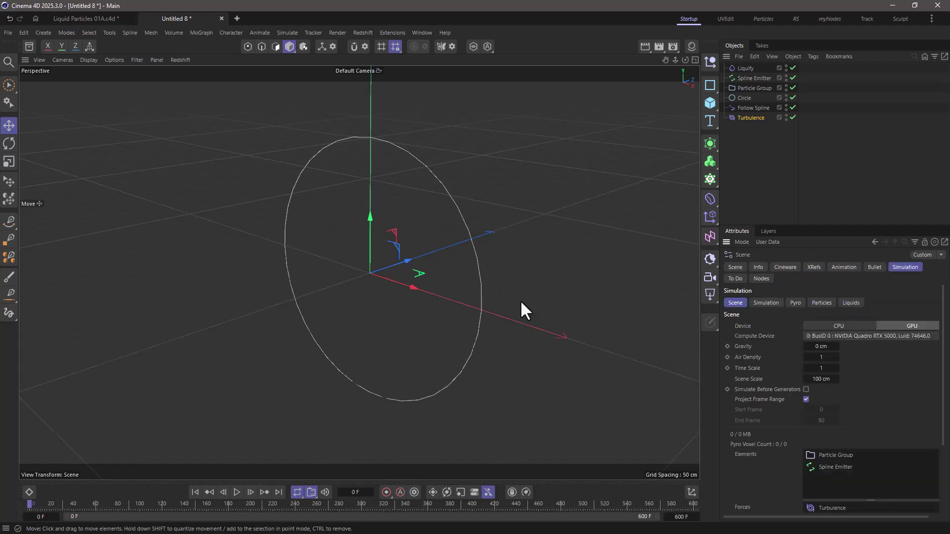
In the Liquids settings, change the Default Radius from 3 cm to 1 cm
click(853, 301)
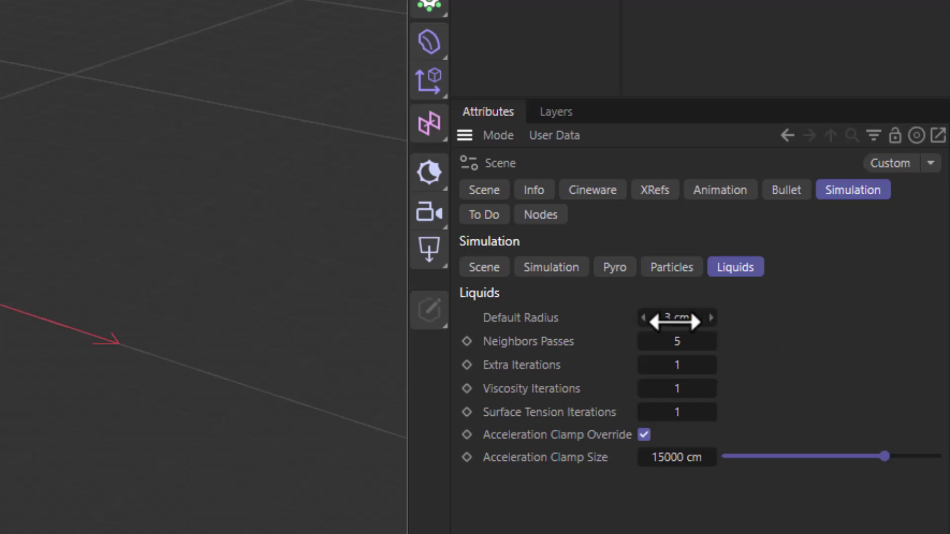
click(675, 319)
text(1)
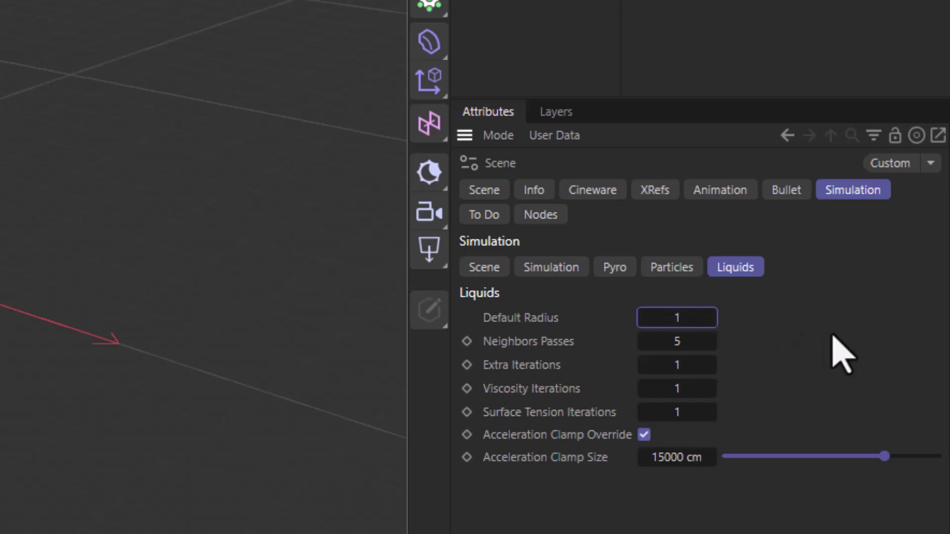
key(Return)
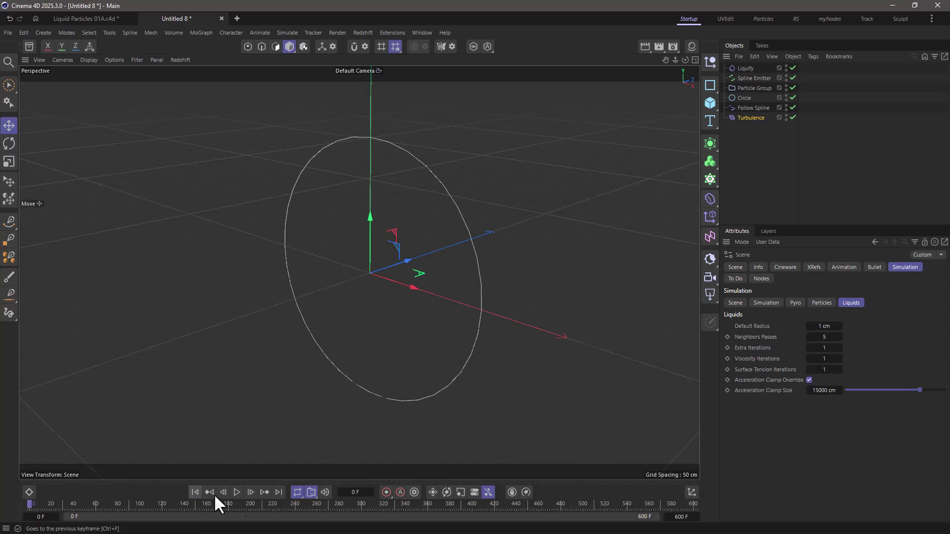
Play the timeline to watch the 1 cm green liquid ring flow turbulently around the Circle
click(237, 492)
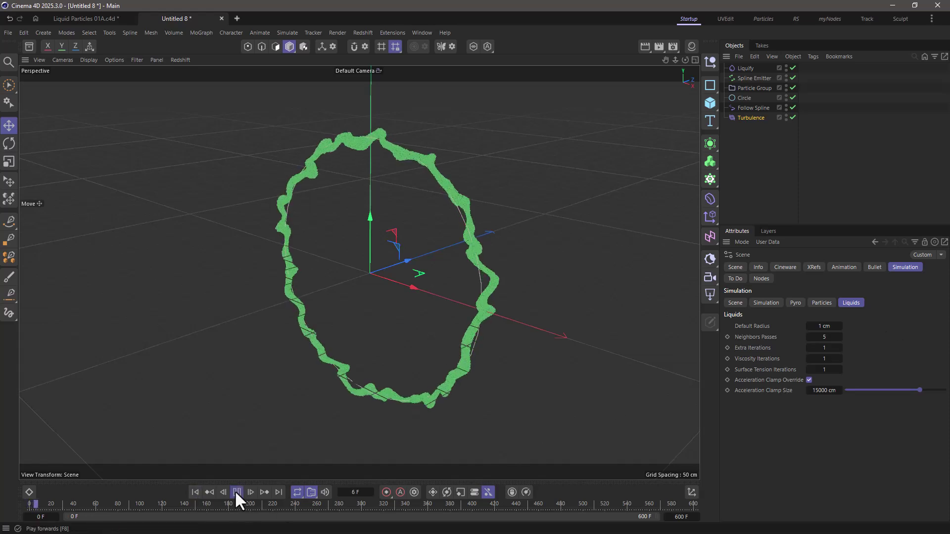